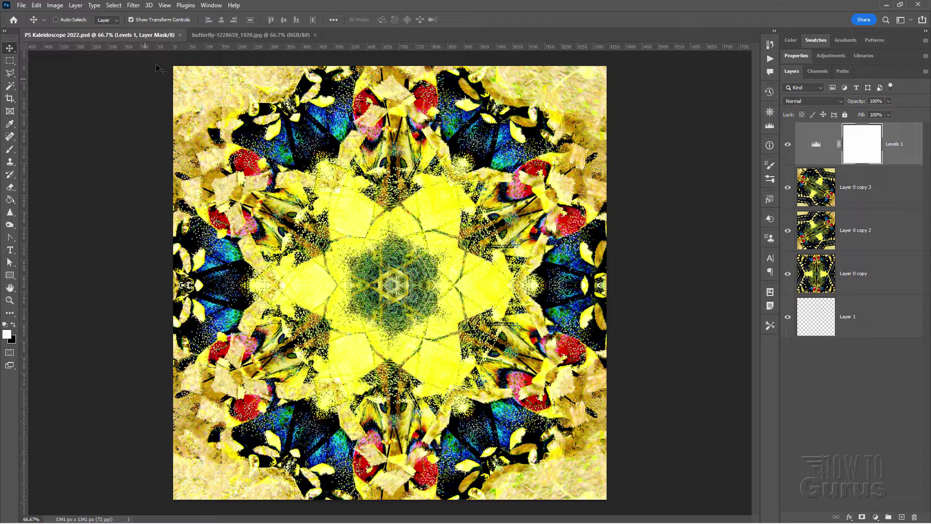
Close the PS Kaleidoscope 2022.psd document so only the butterfly photo remains
click(180, 35)
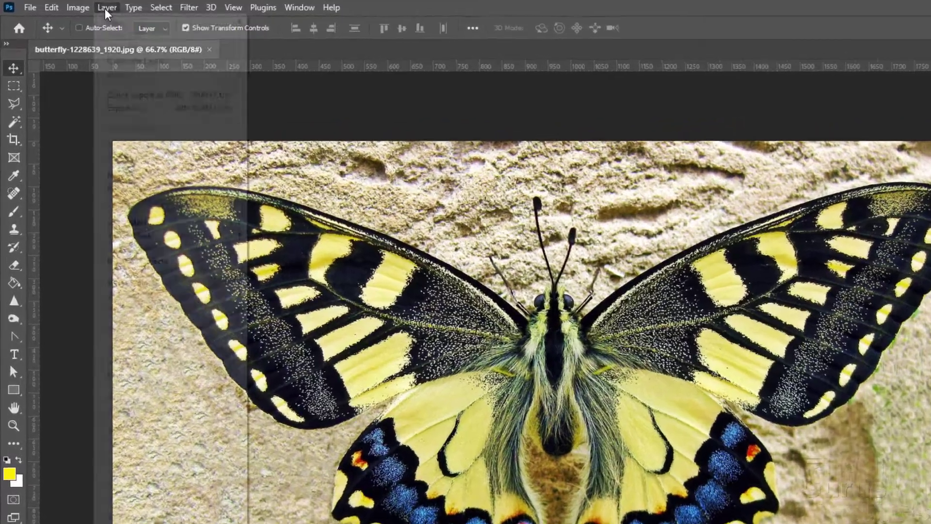
Apply a Hue/Saturation adjustment with Saturation raised to +36
click(55, 6)
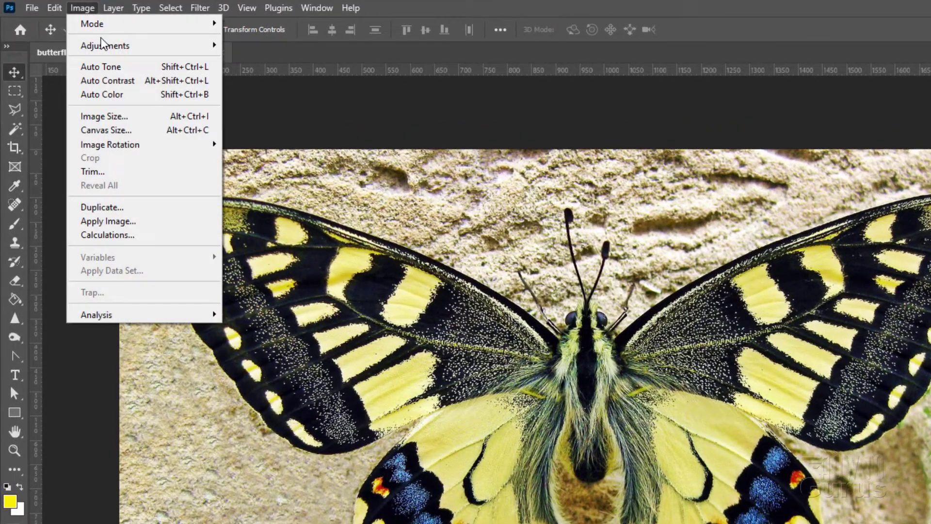
mouse_move(105, 45)
click(321, 122)
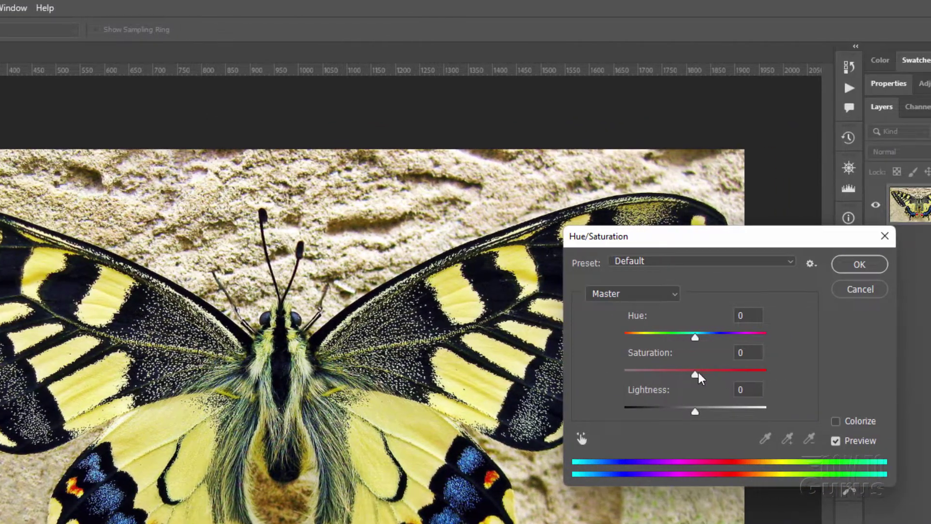
drag(695, 373, 722, 375)
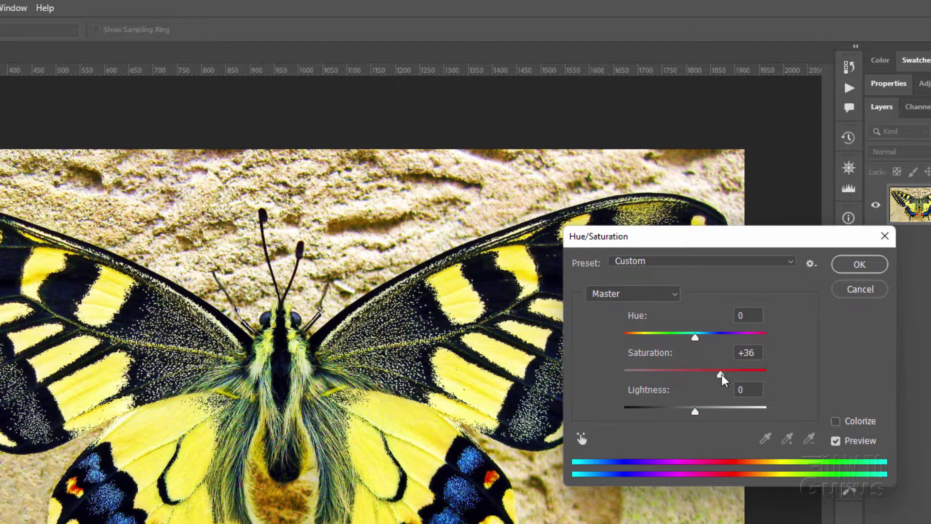
click(860, 264)
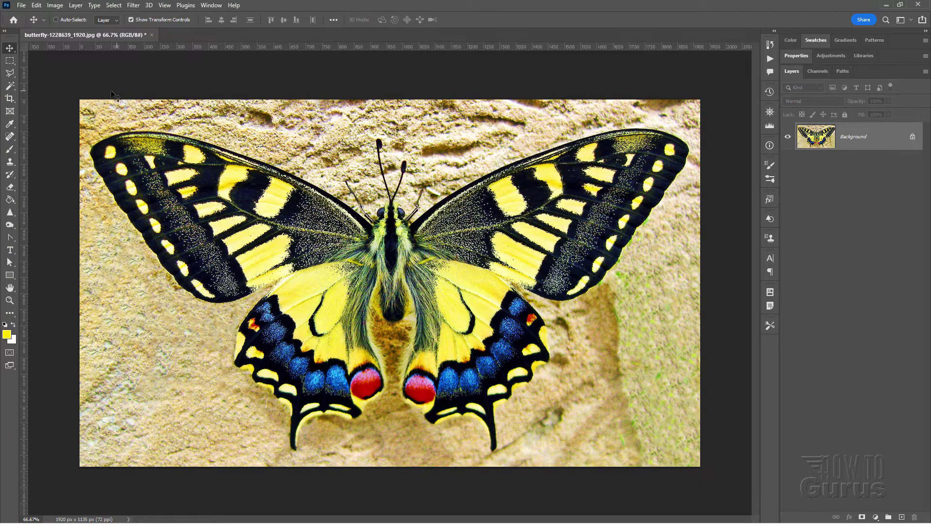
Apply Levels with black input at 8 and white input at 242
click(56, 6)
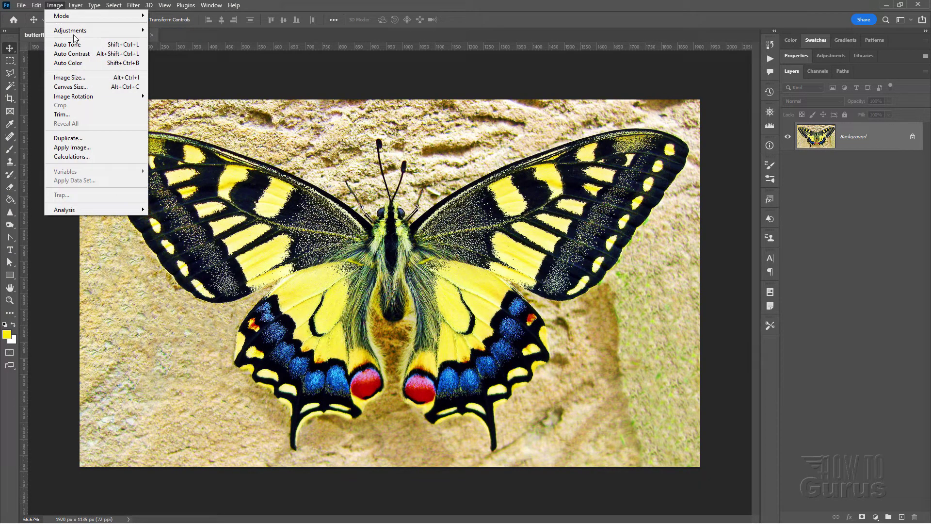
click(173, 40)
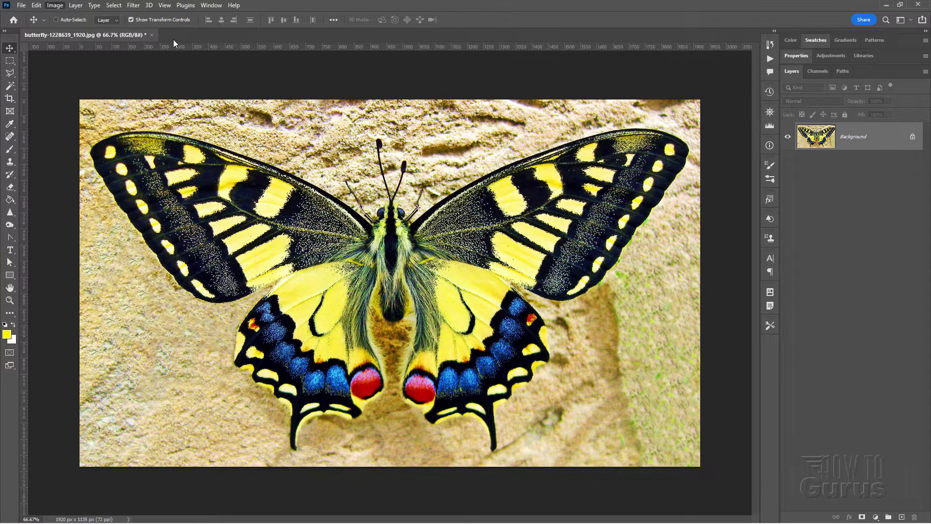
key(ctrl+l)
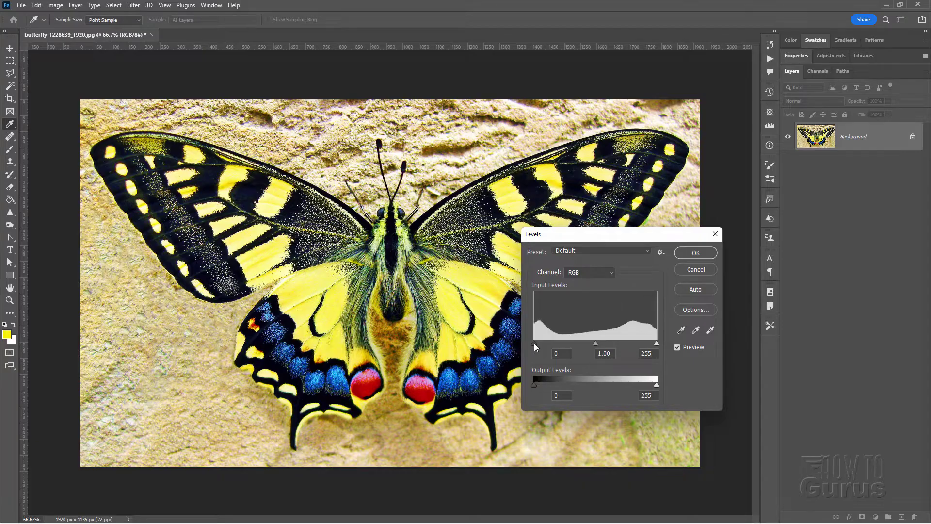
drag(534, 343, 537, 344)
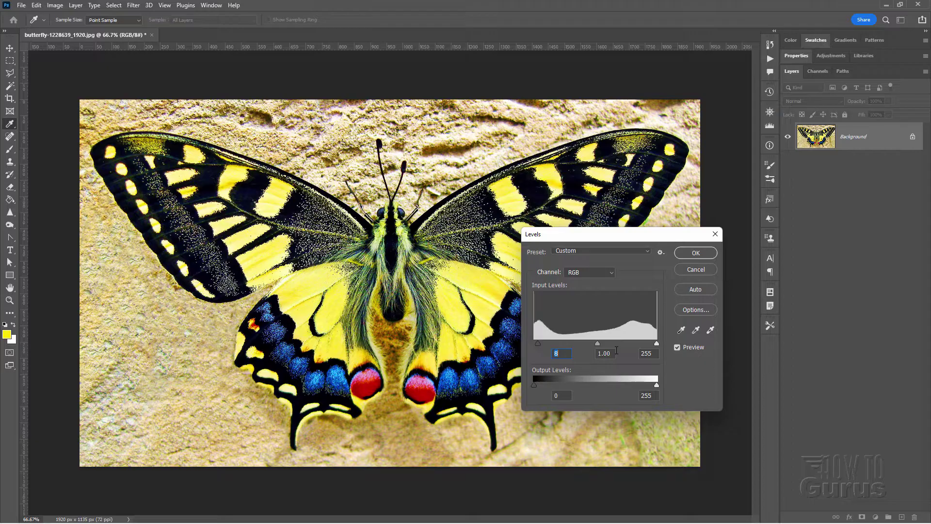
drag(657, 345, 652, 344)
click(650, 343)
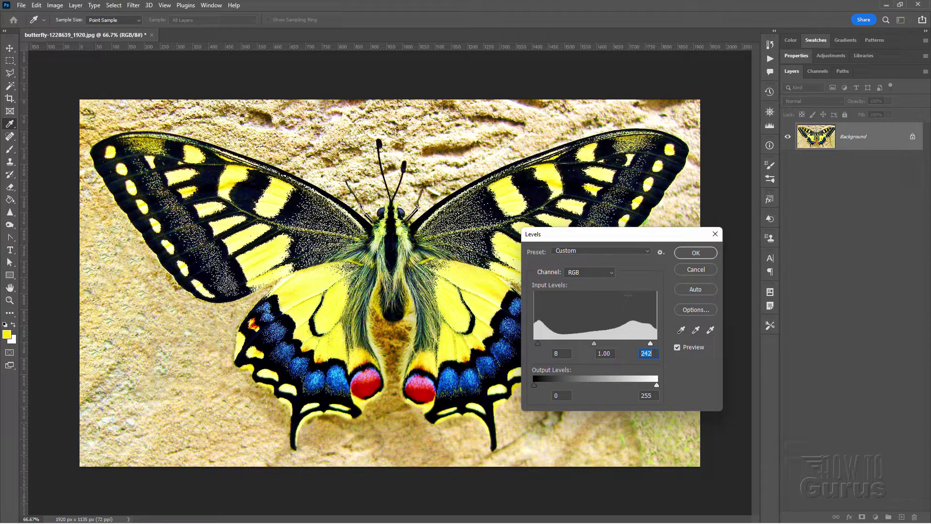
click(696, 253)
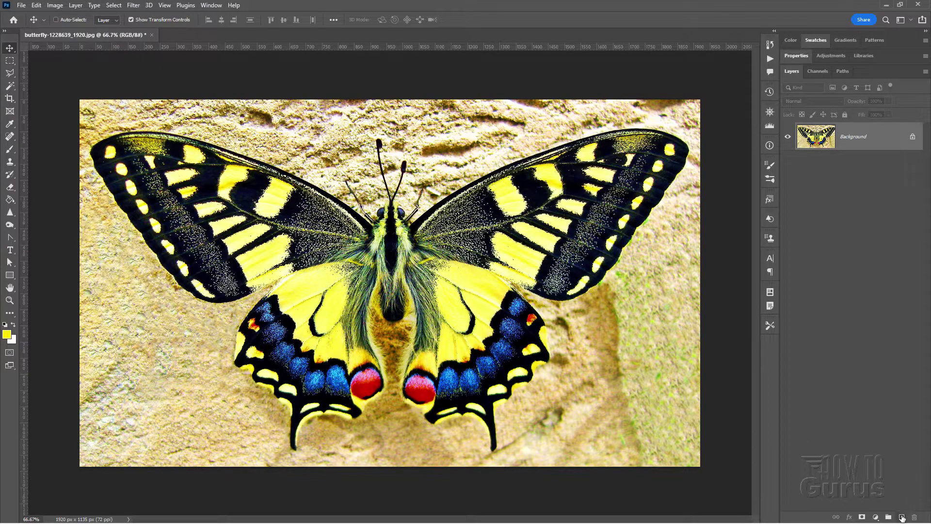
Add empty Layer 1, convert Background to Layer 0, and place Layer 0 above Layer 1
click(903, 517)
click(851, 167)
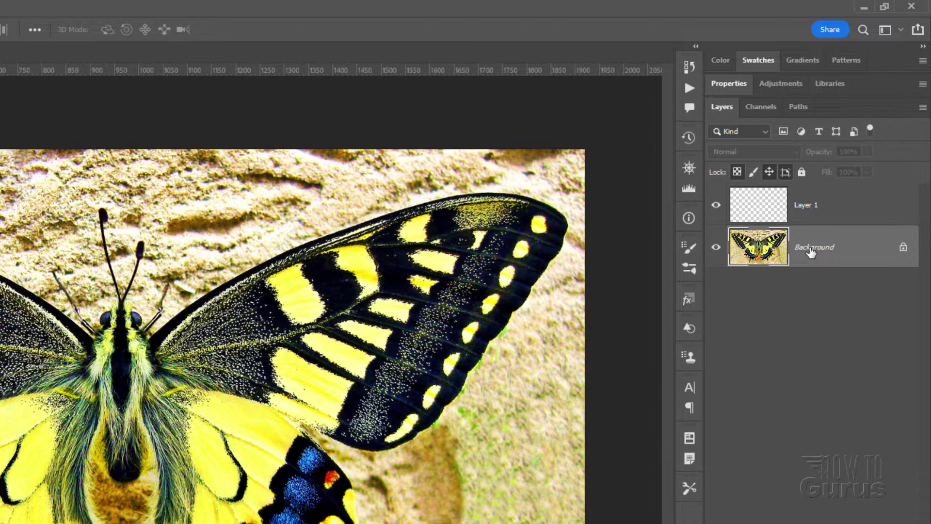
double_click(811, 251)
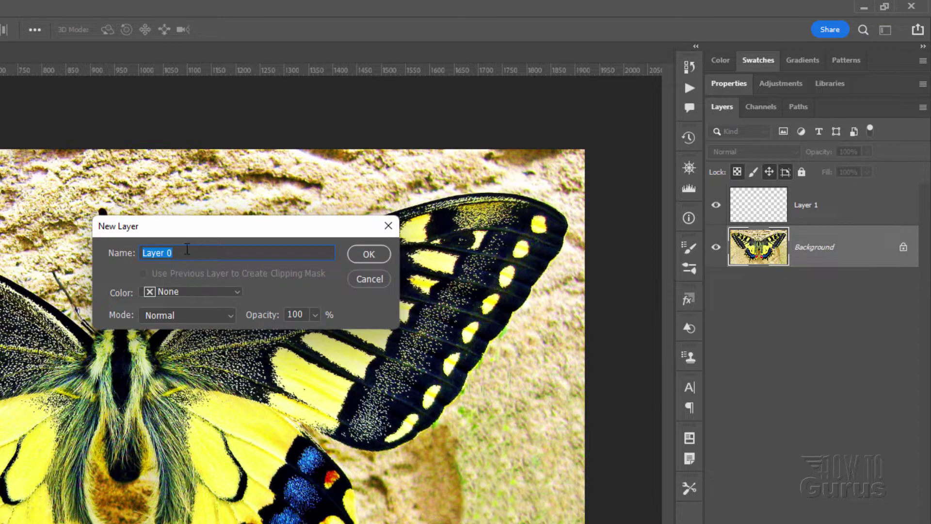
click(366, 257)
drag(838, 253, 829, 197)
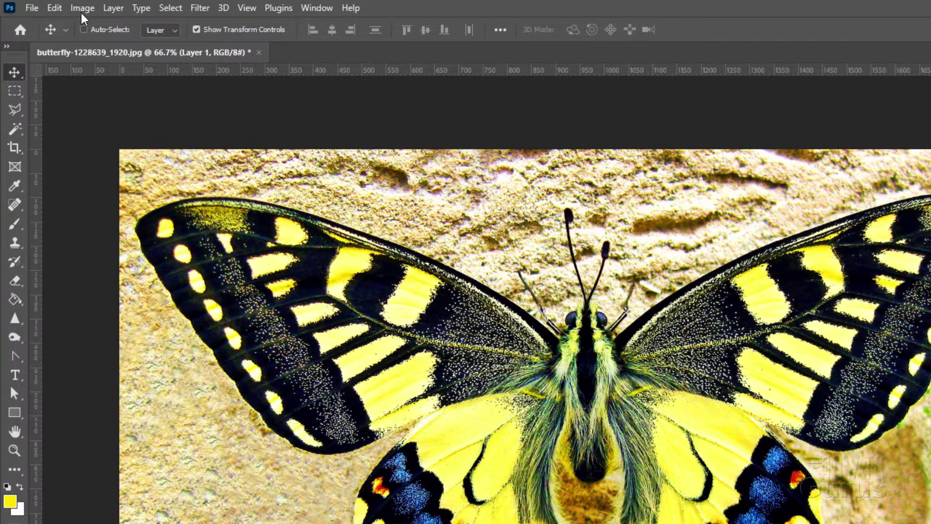
Set the canvas height to 1920 px, making a 1920×1920 square
click(82, 8)
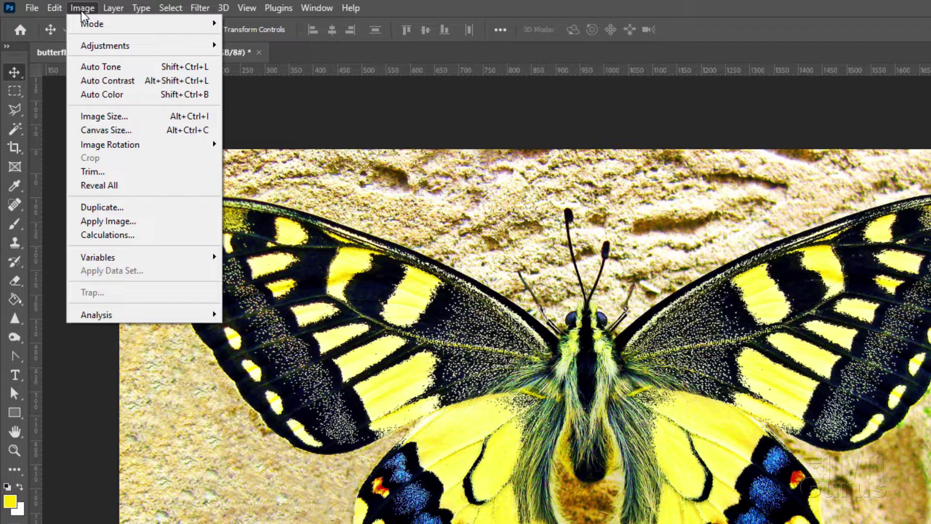
click(105, 130)
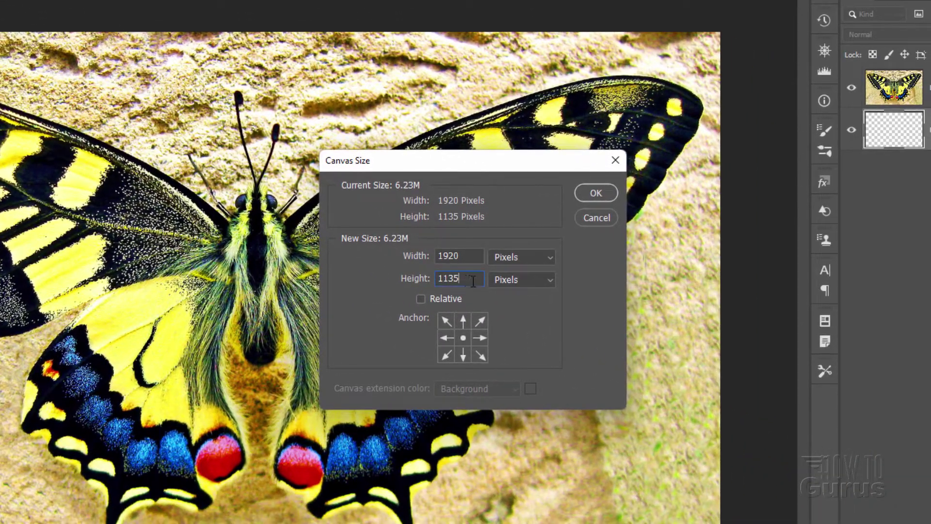
double_click(474, 281)
text(1920)
key(Return)
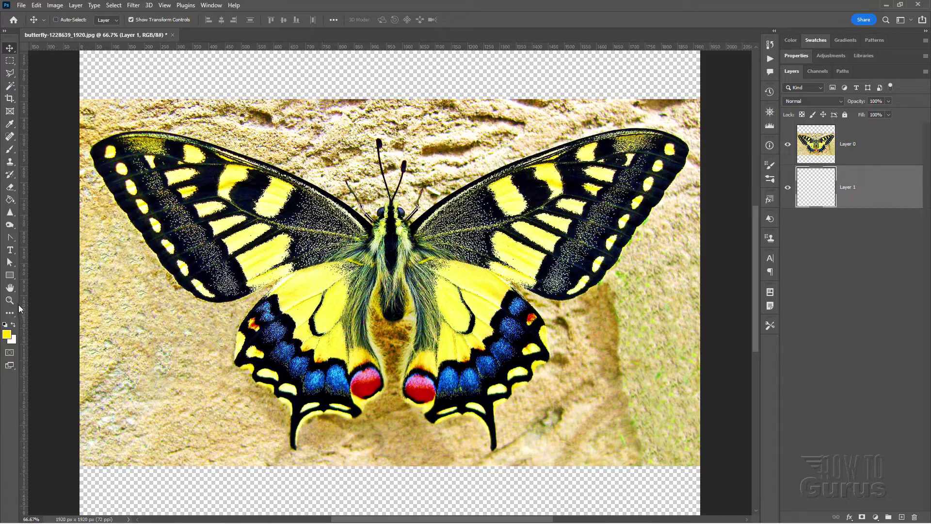
Zoom to fit the square canvas and select Layer 0 with the Move tool
click(10, 300)
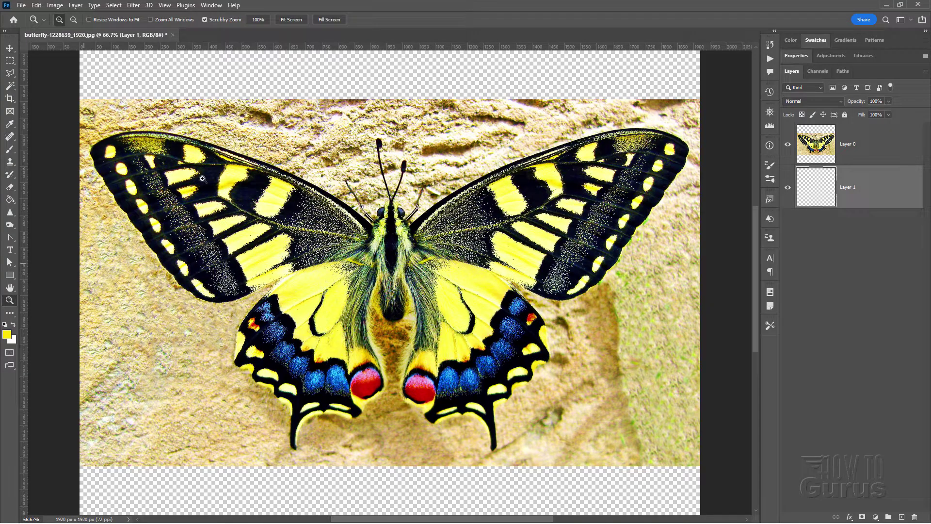
click(294, 20)
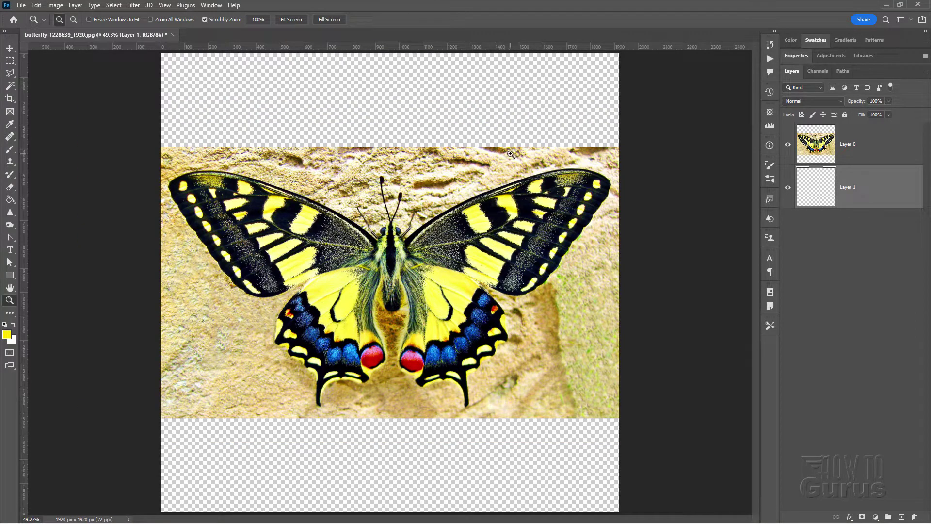
key(v)
click(872, 145)
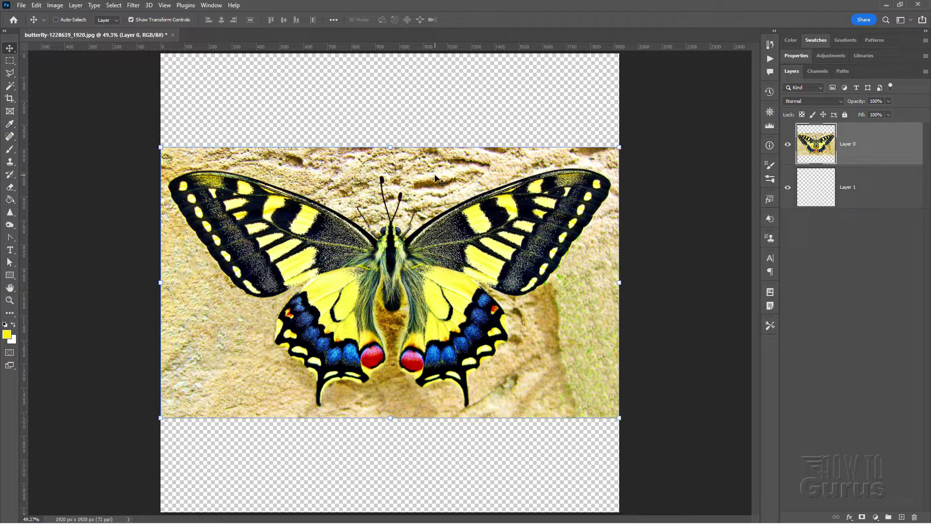
Stretch Layer 0 up to the canvas top and down to its bottom, then commit
mouse_move(389, 146)
mouse_down()
mouse_move(386, 159)
mouse_move(382, 147)
mouse_up()
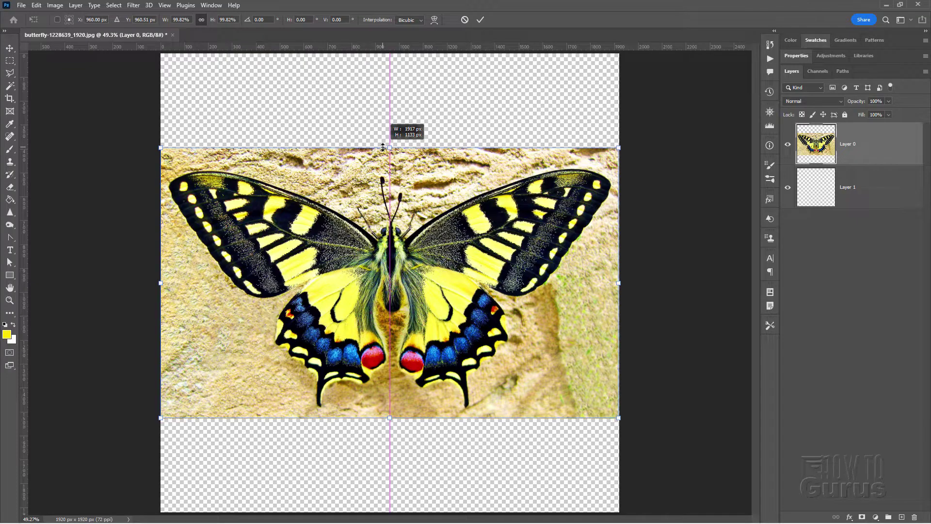
drag(383, 147, 391, 48)
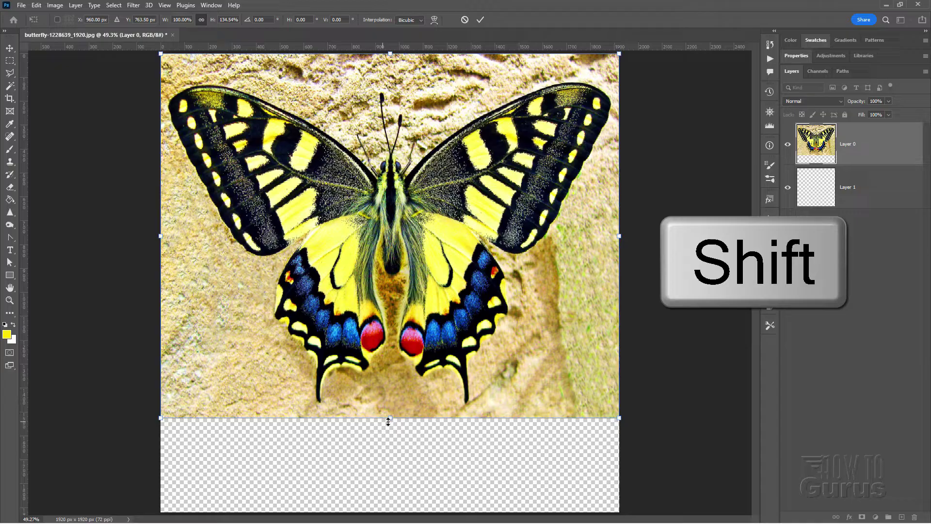
drag(390, 418, 391, 513)
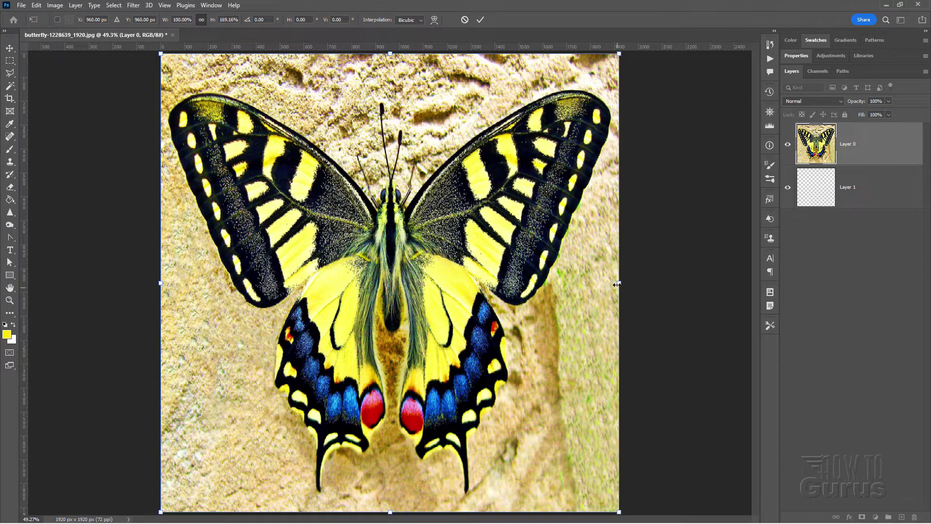
click(618, 282)
click(480, 20)
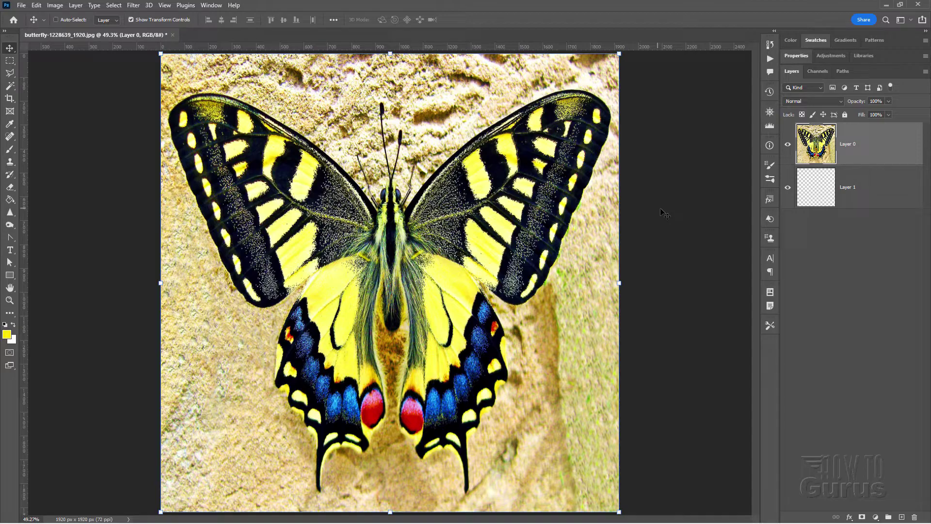
Duplicate Layer 0 as 'Layer 0 copy'
right_click(846, 149)
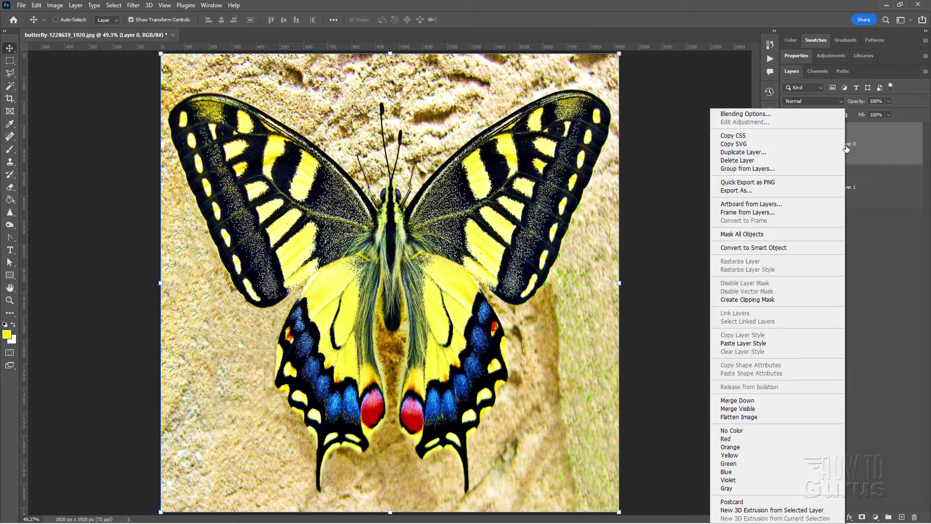
click(764, 152)
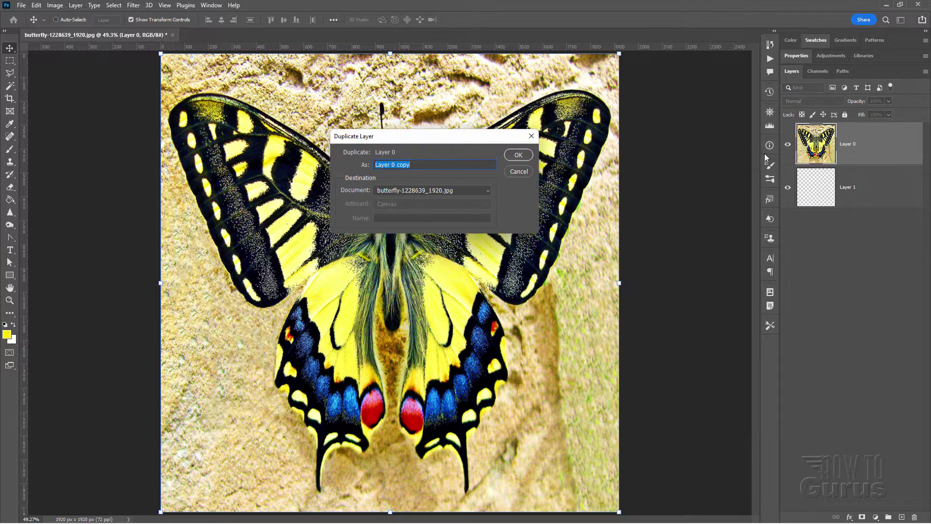
click(518, 156)
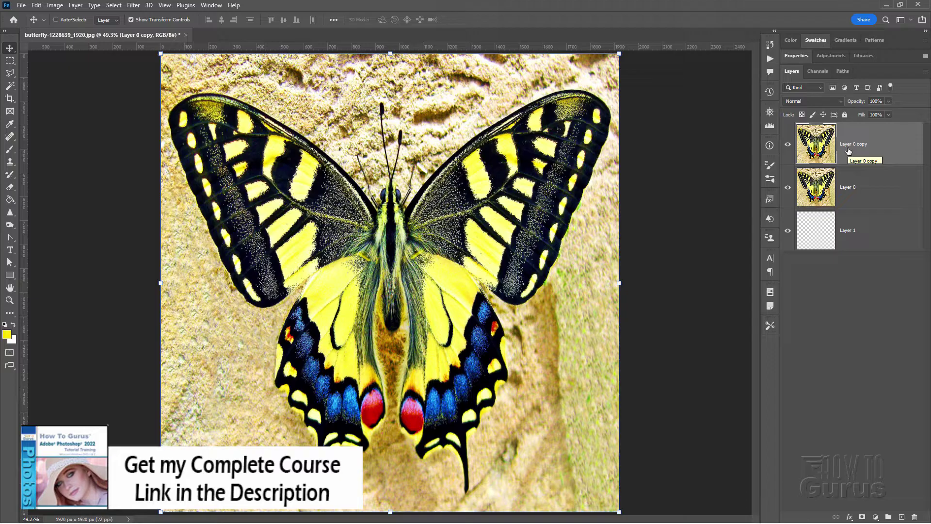
Flip Layer 0 copy vertically using Edit > Transform > Flip Vertical
click(36, 5)
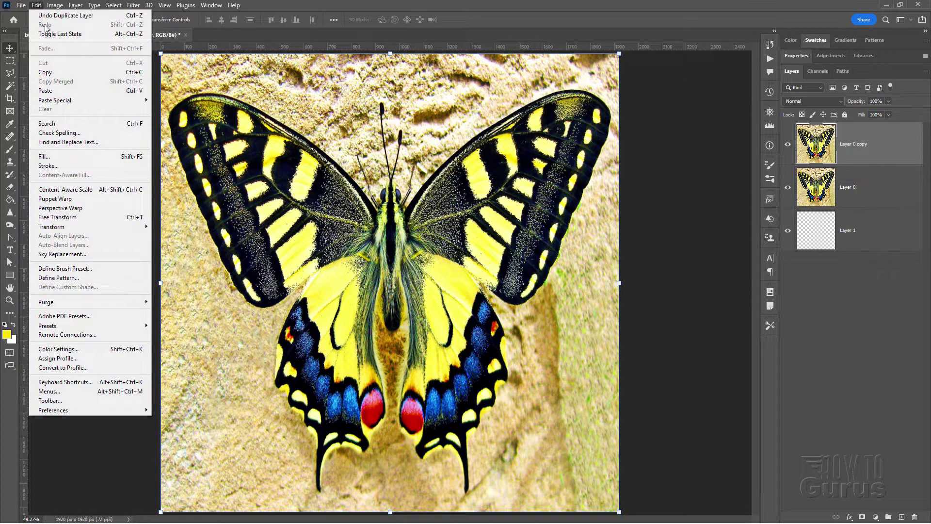
mouse_move(52, 226)
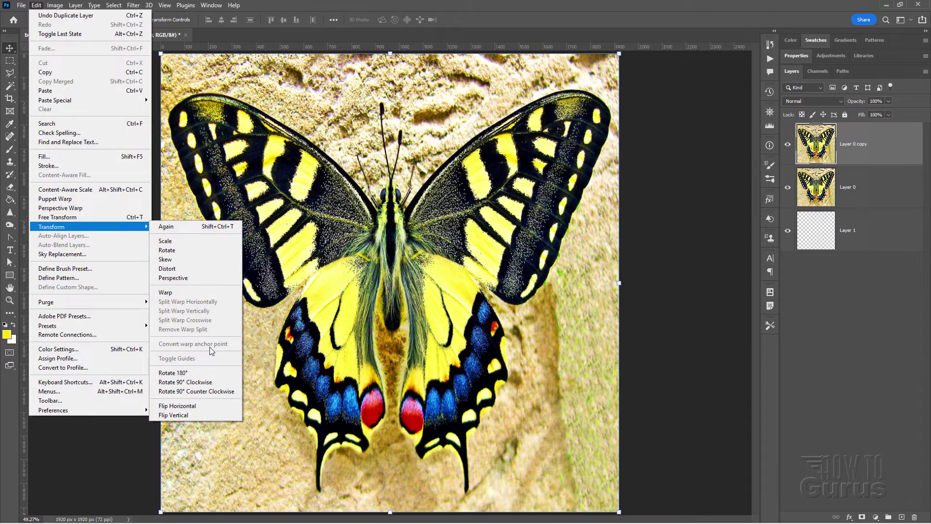
click(196, 420)
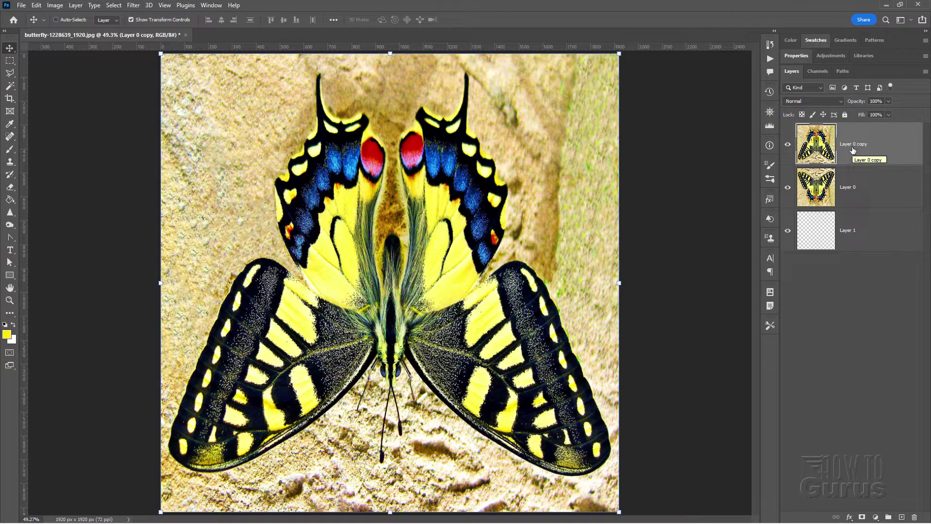
Set Layer 0 copy's blend mode to Darken
click(825, 100)
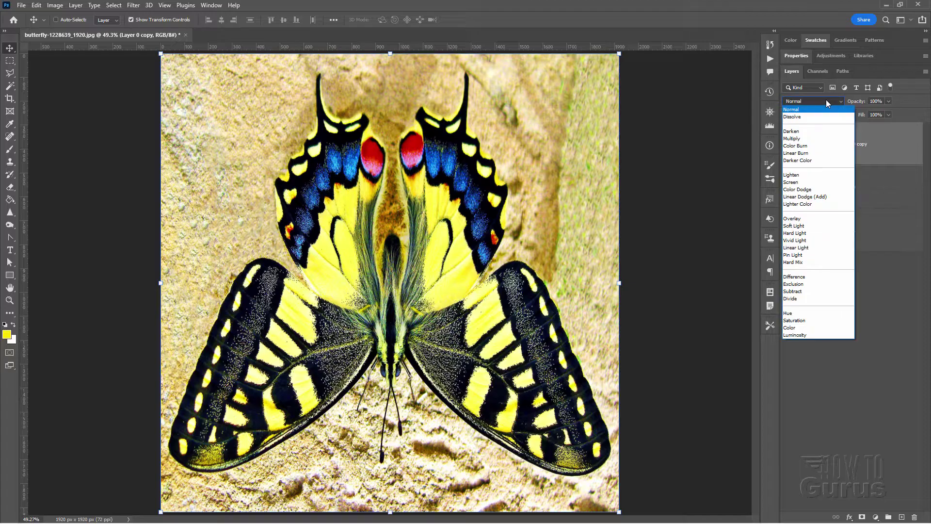
click(793, 132)
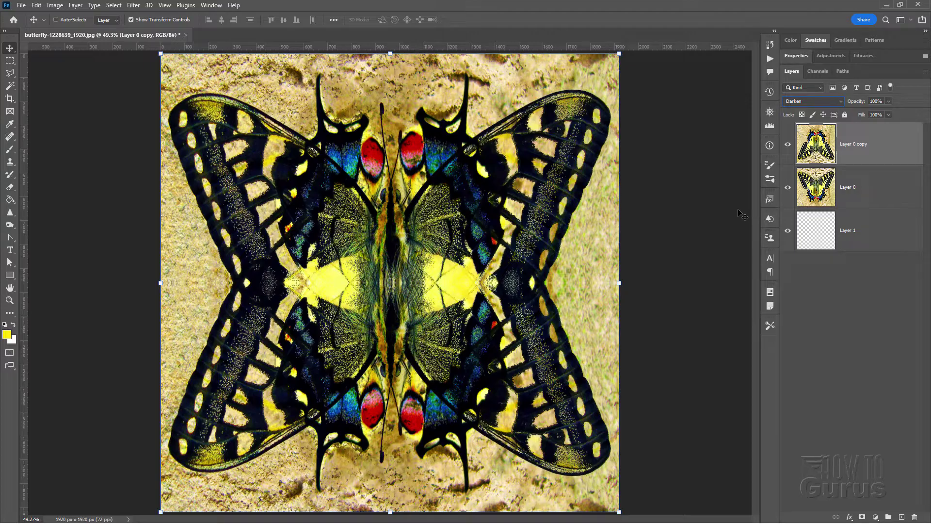
Select both Layer 0 and Layer 0 copy and merge them into one layer
shift+click(869, 191)
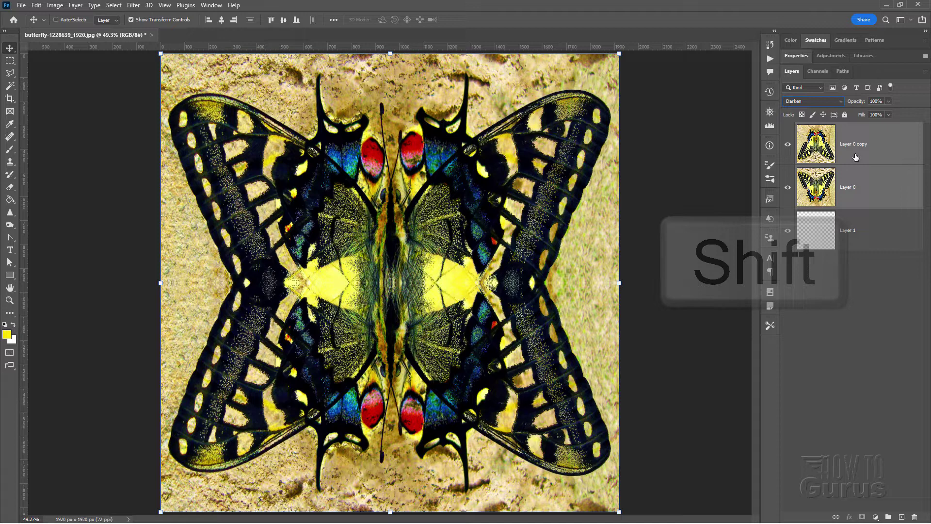
right_click(845, 190)
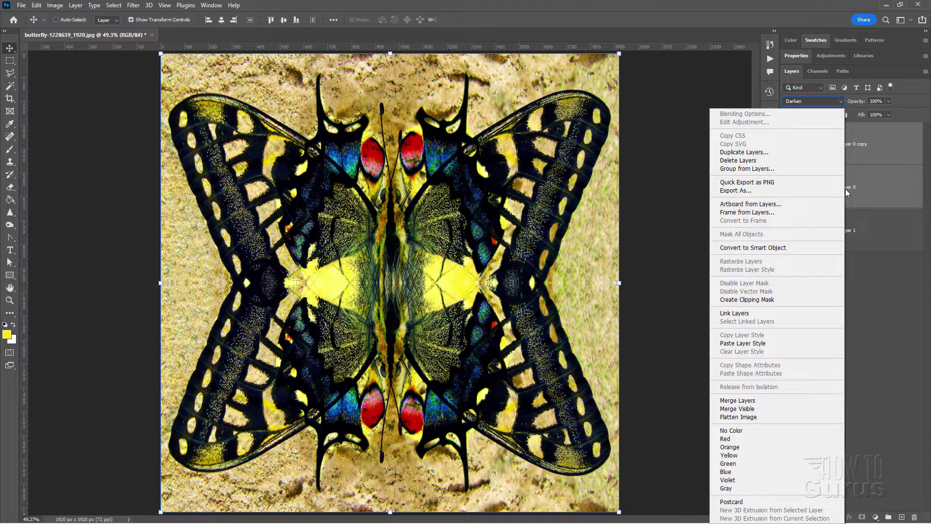
click(750, 401)
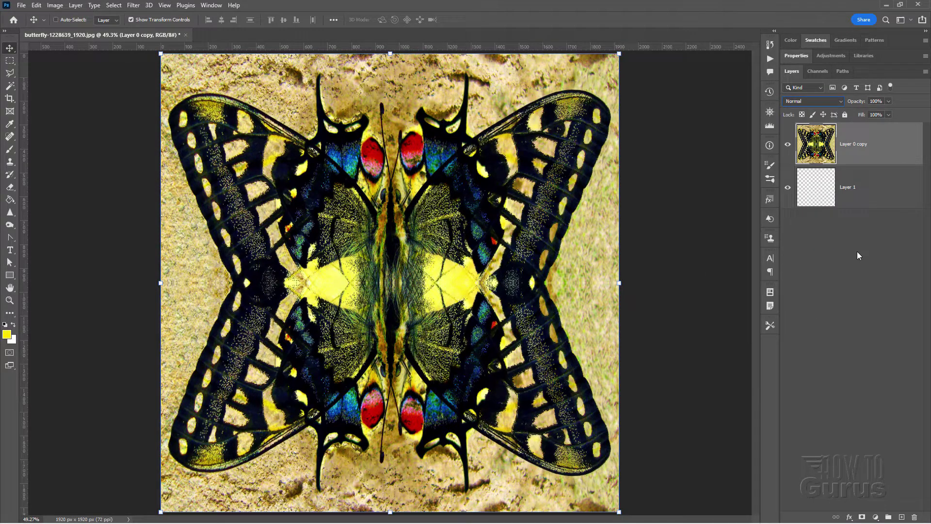
Duplicate the merged butterfly layer to create Layer 0 copy 2
right_click(848, 148)
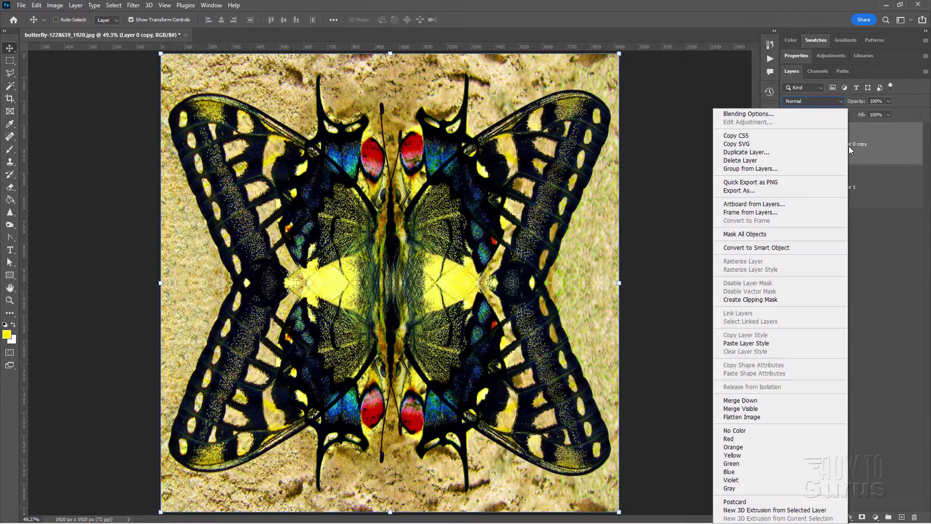
click(800, 152)
click(520, 155)
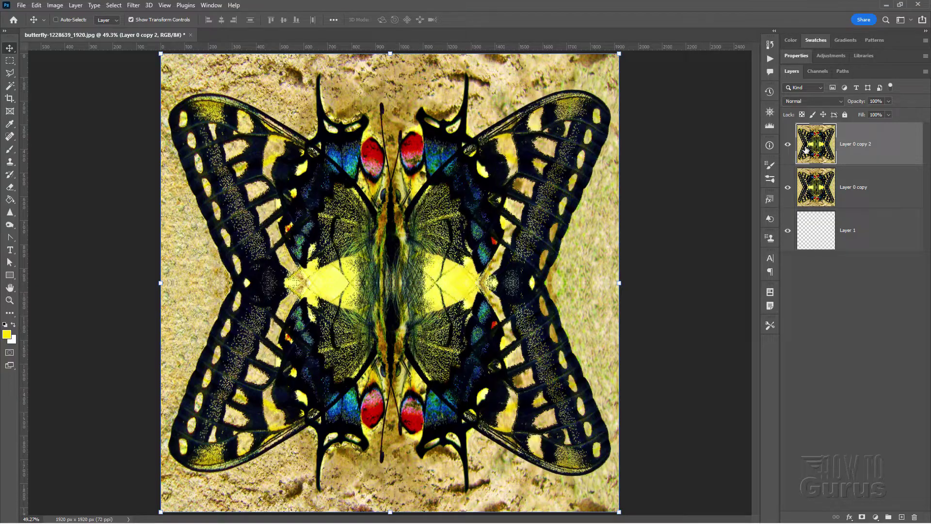
Rotate Layer 0 copy 2 by exactly 60 degrees and commit it
click(36, 6)
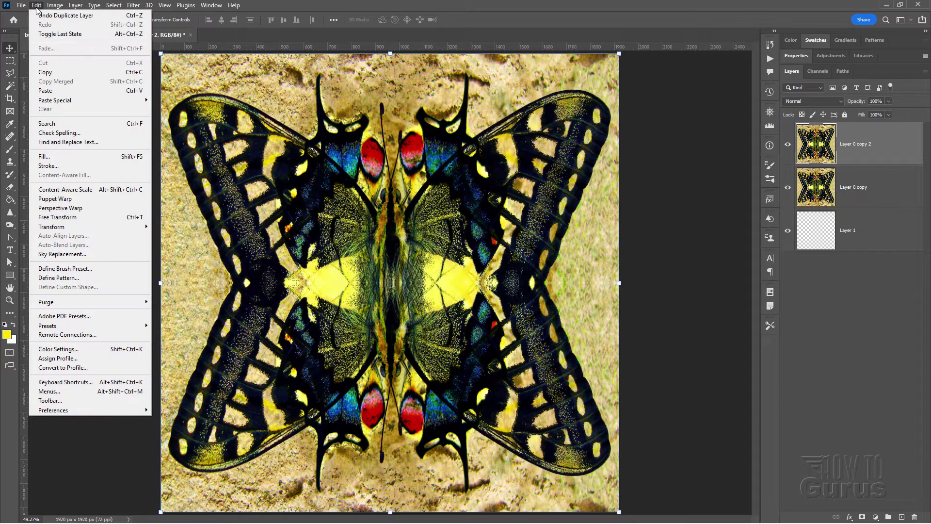
mouse_move(52, 227)
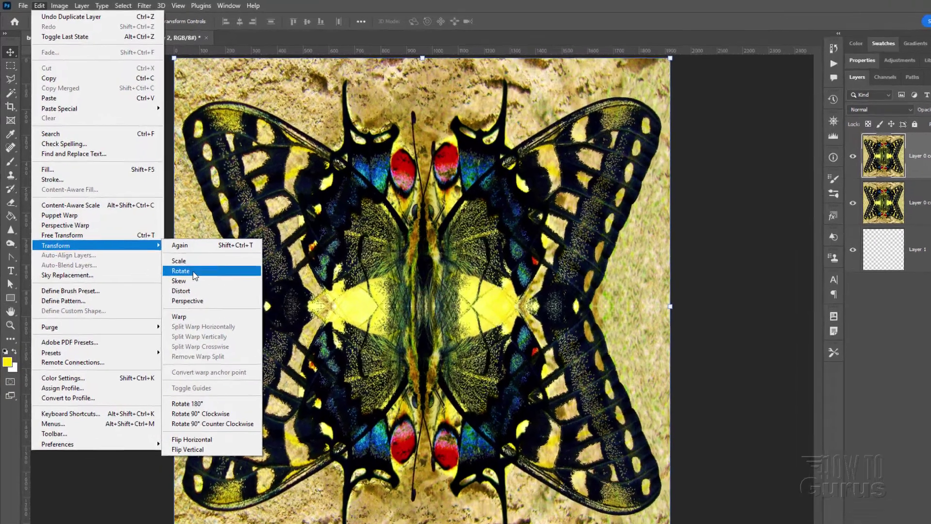
click(192, 271)
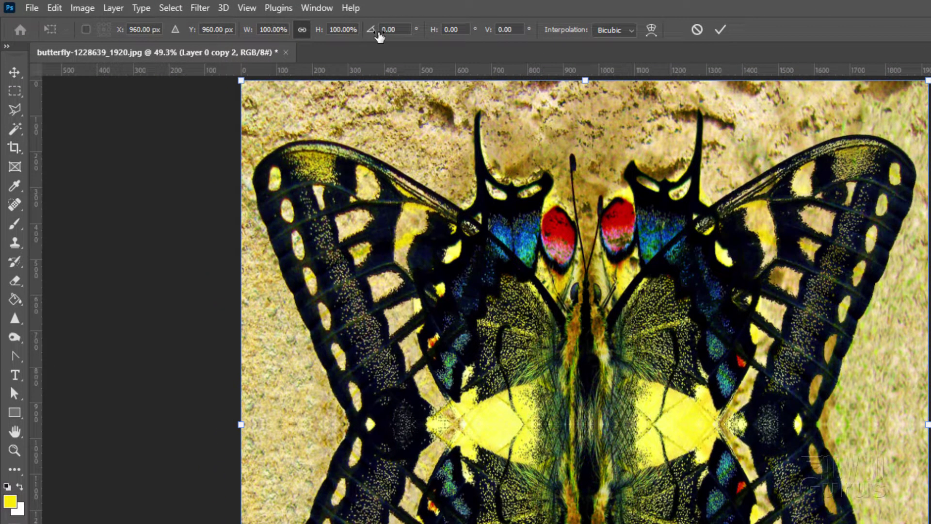
click(372, 33)
text(60)
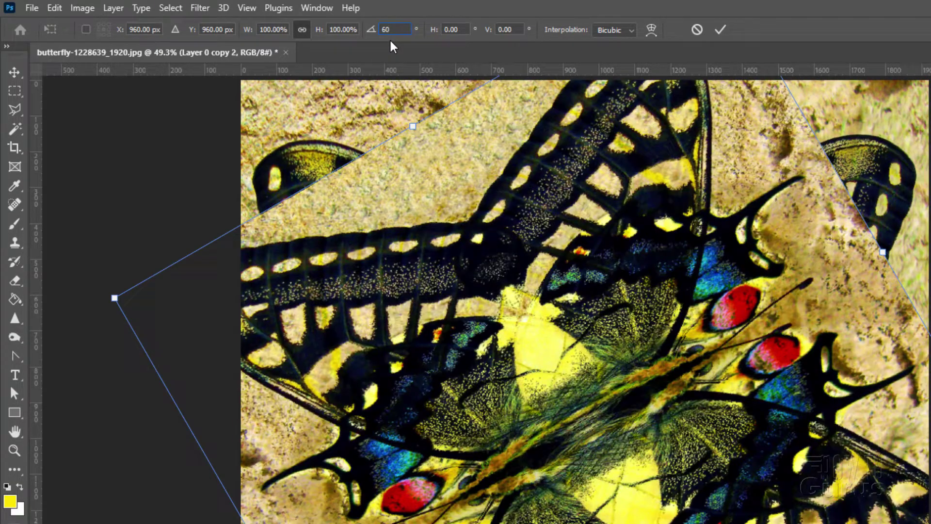
click(720, 29)
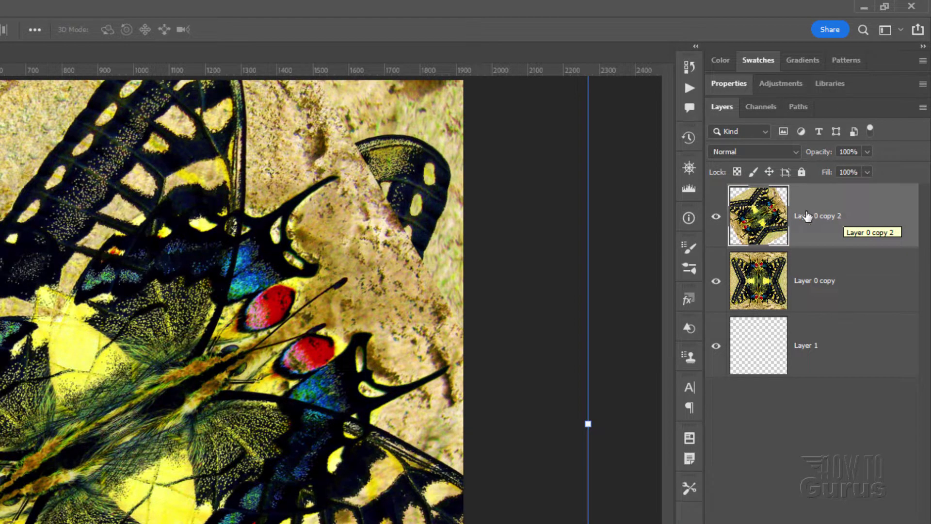
Set Layer 0 copy 2's blend mode to Lighten
click(749, 152)
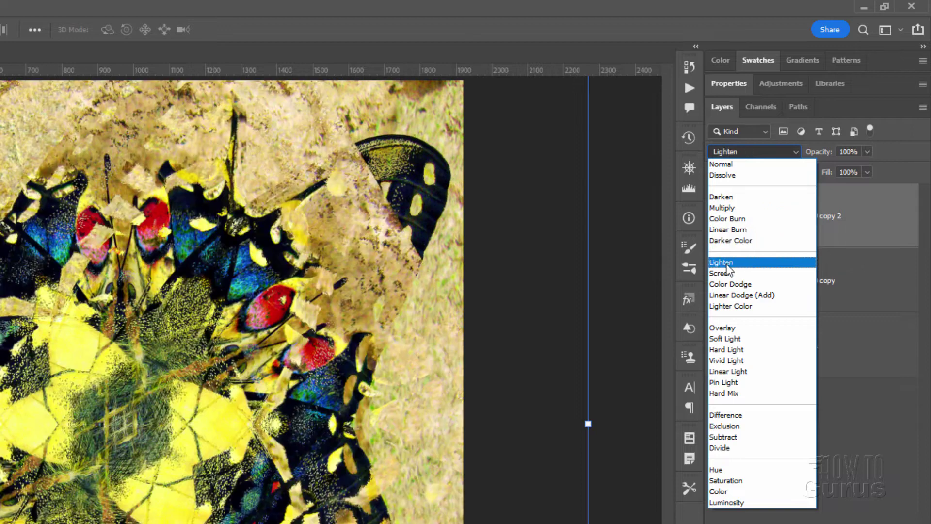
click(722, 261)
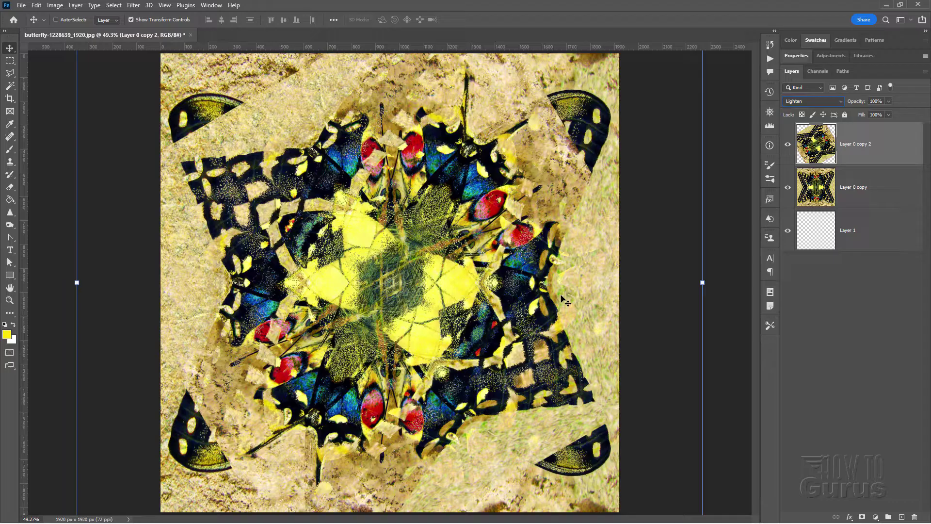
Duplicate Layer 0 copy 2 to create Layer 0 copy 3
right_click(848, 145)
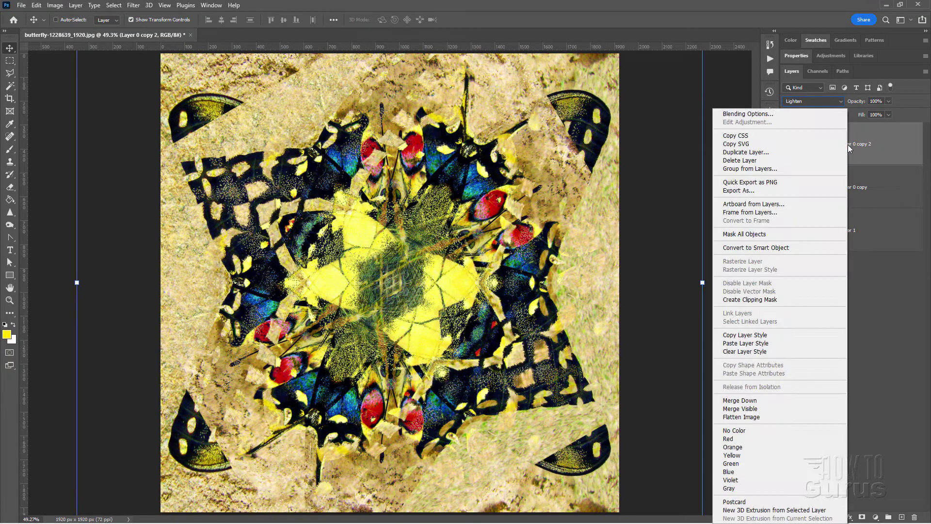
click(746, 152)
click(519, 157)
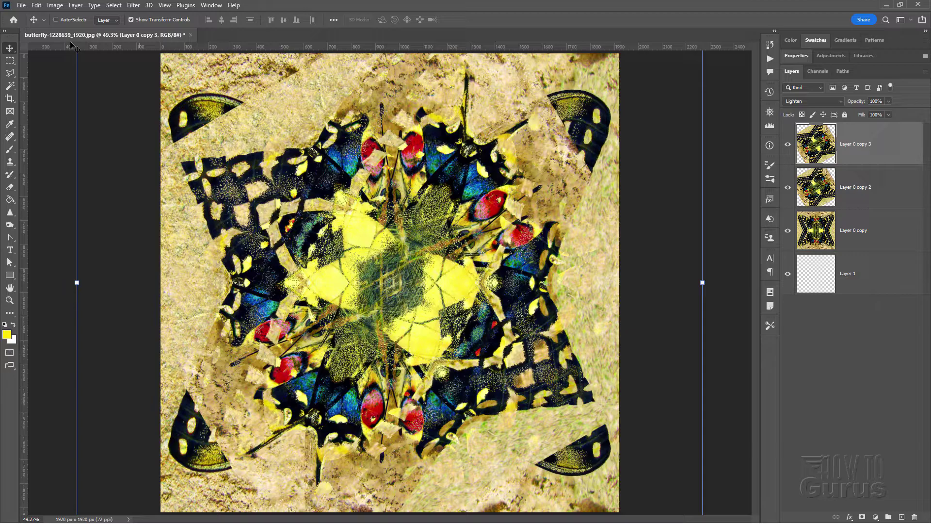
Start rotating Layer 0 copy 3, entering -120 as the angle
click(37, 6)
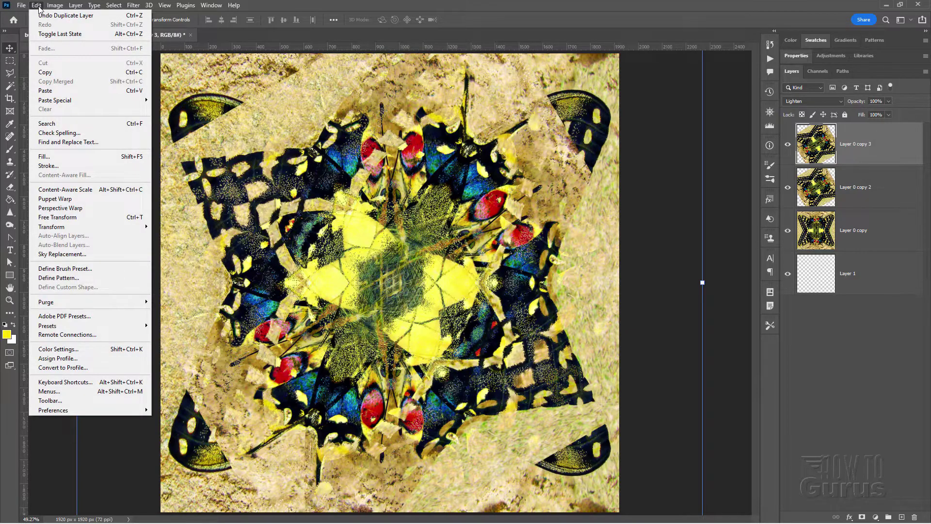
mouse_move(51, 226)
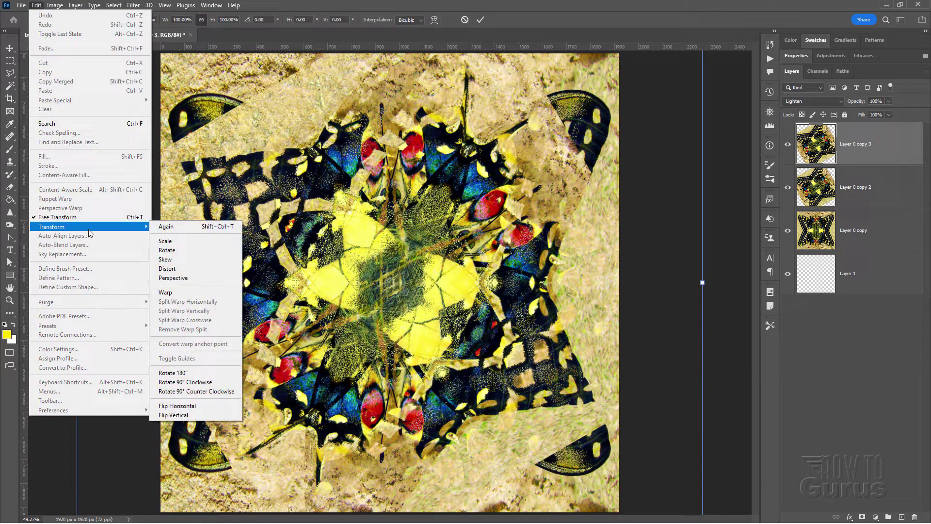
click(195, 248)
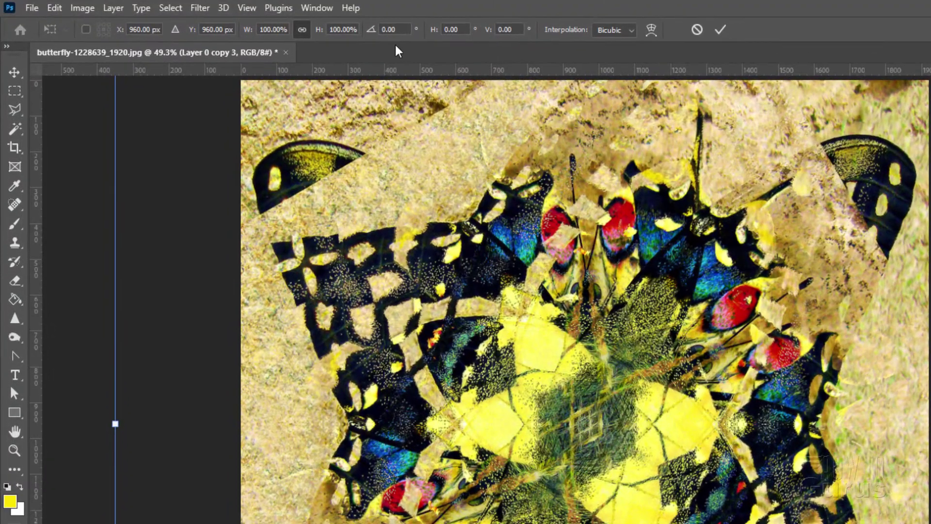
click(390, 30)
text(-120)
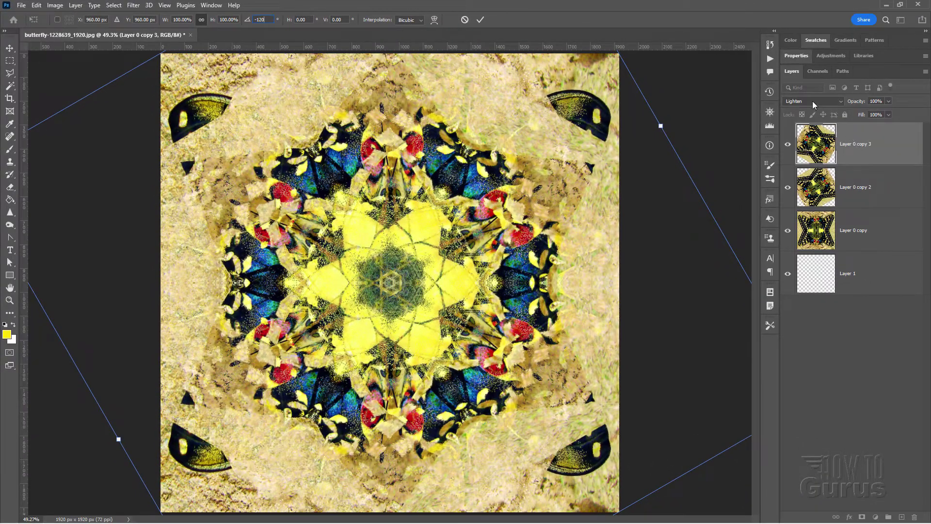
Give Layer 0 copy 3 the Lighter Color blend mode and commit its -120° rotation
click(813, 101)
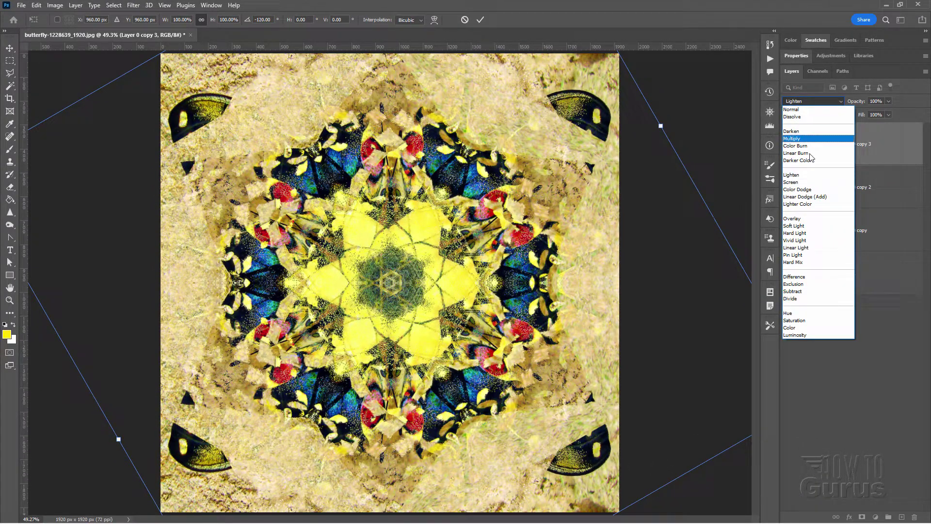
click(807, 205)
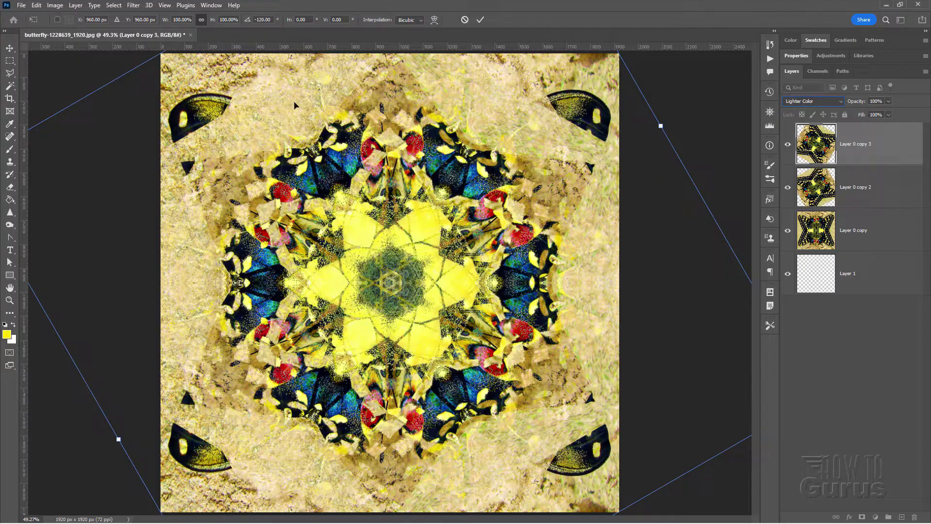
click(479, 20)
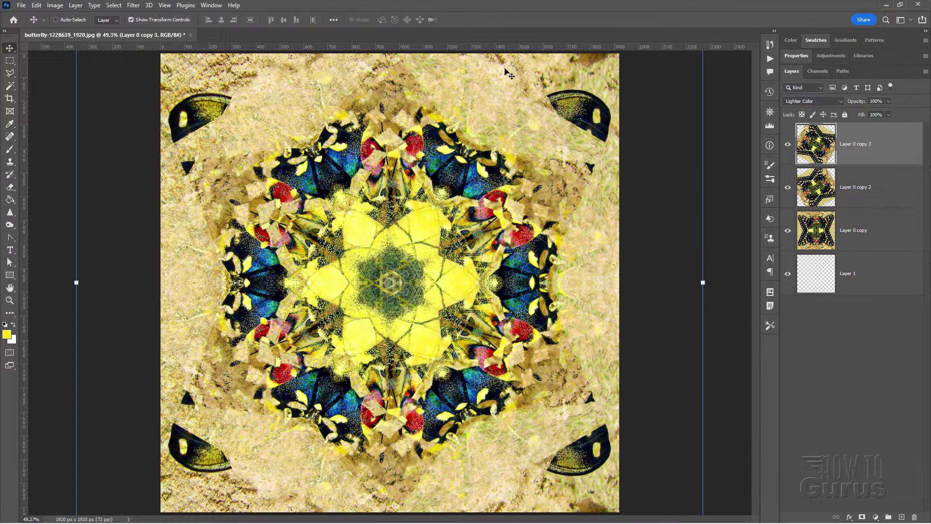
Crop to a 1:1 square around the mandala, trimming the spiky, transparent edges
click(9, 97)
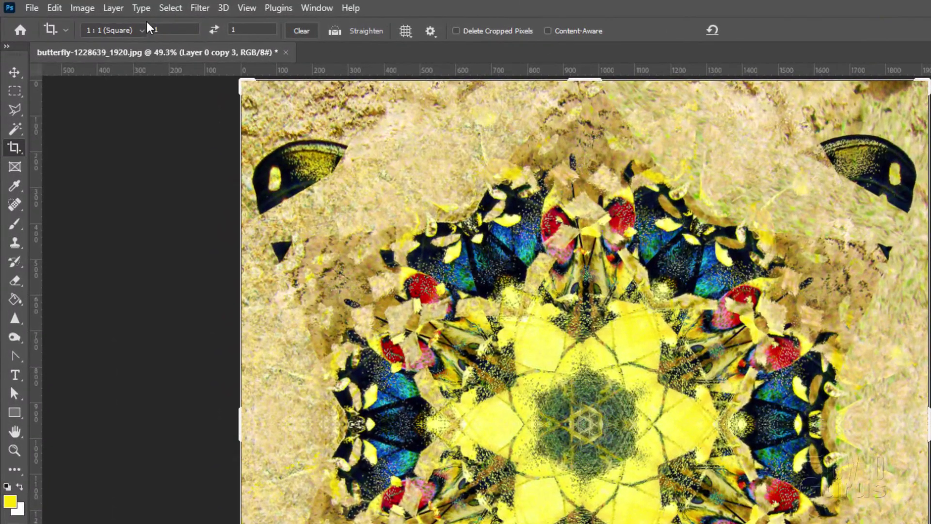
click(132, 30)
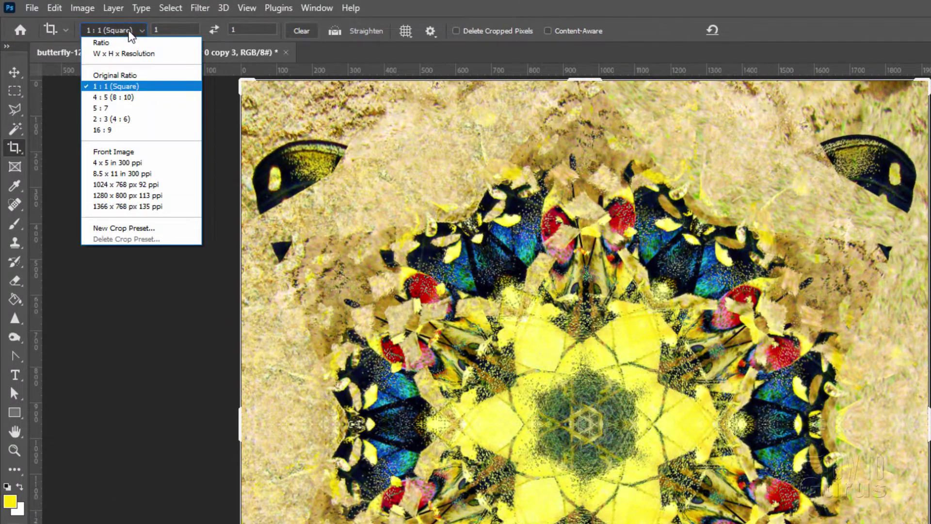
click(142, 86)
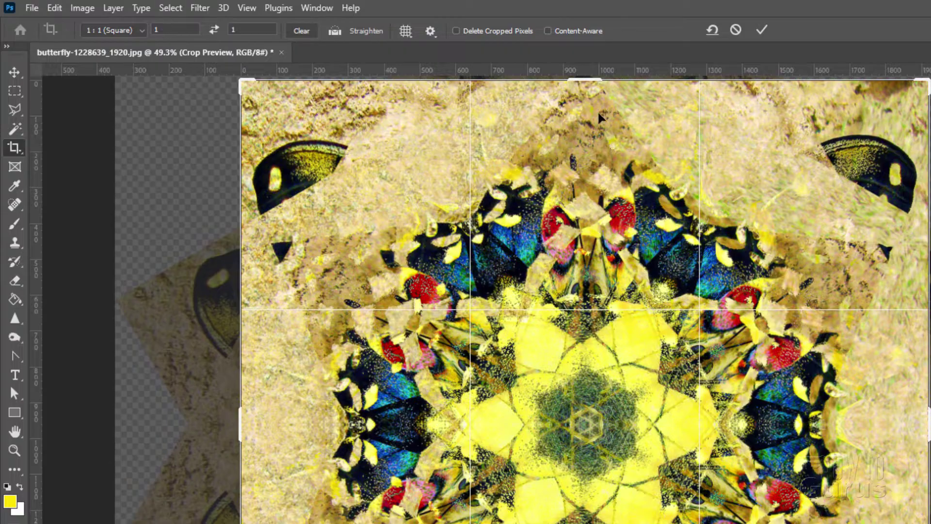
drag(593, 84, 590, 133)
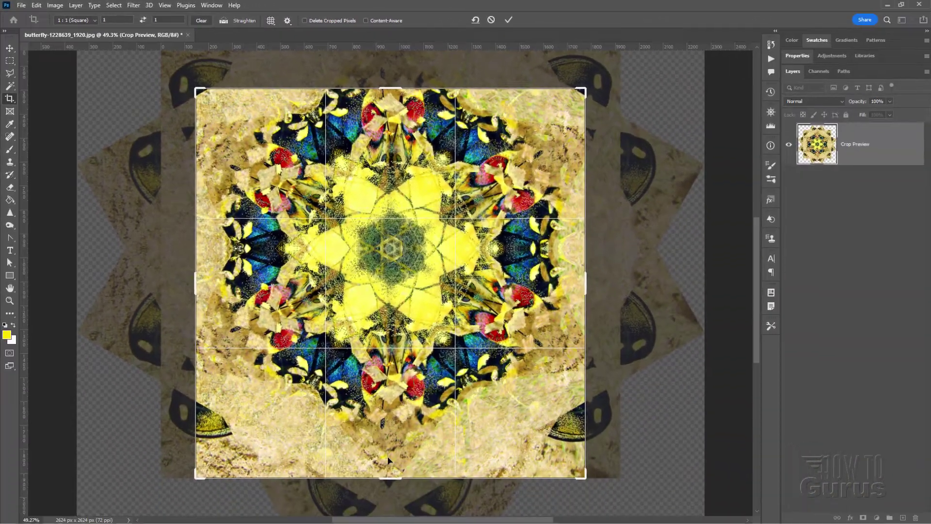
drag(390, 506, 391, 452)
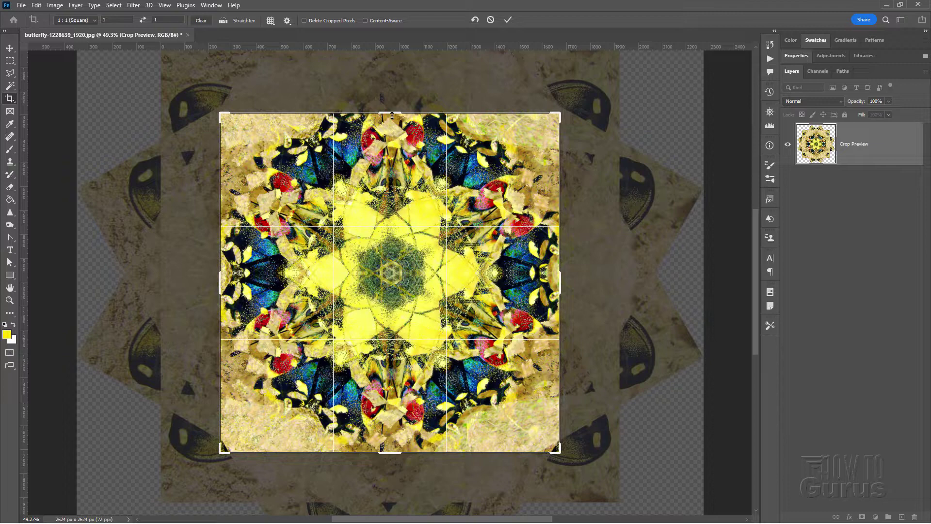
drag(391, 114, 392, 108)
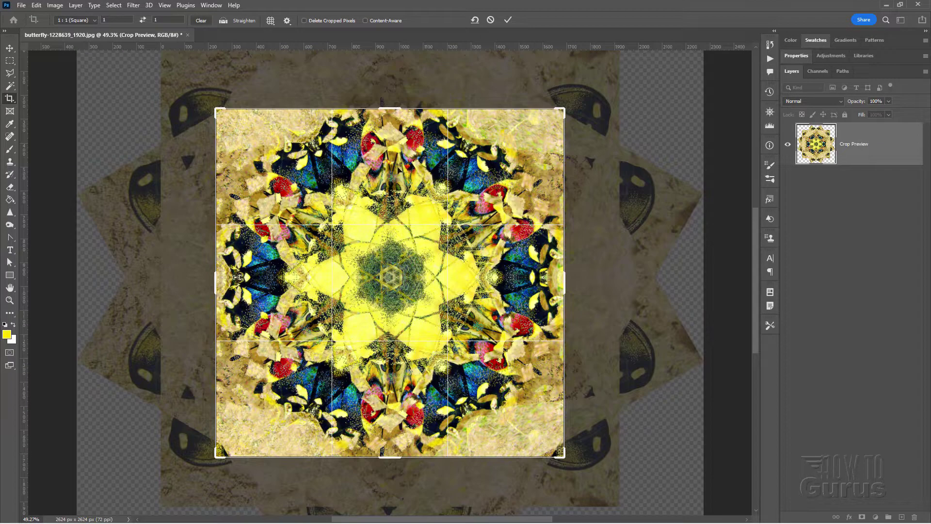
click(507, 22)
Zoom in to about 65% on the cropped square mandala
click(10, 300)
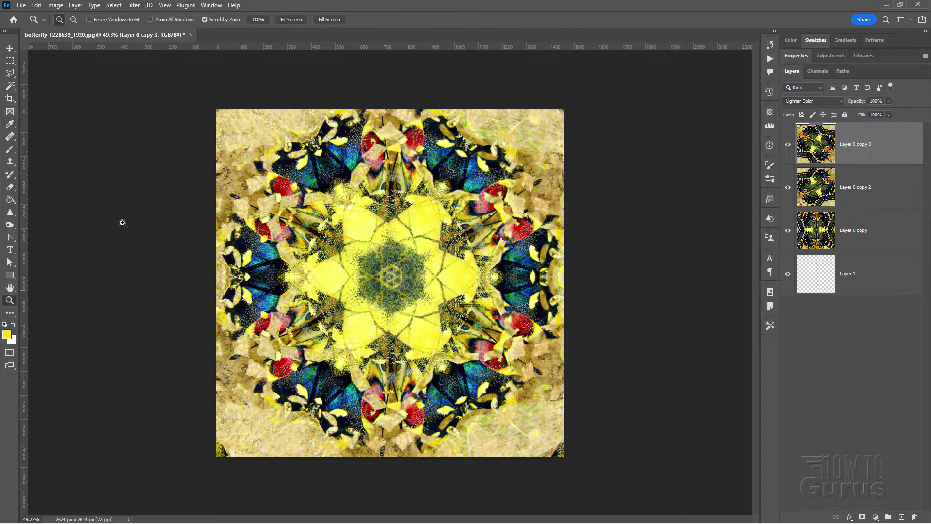
click(291, 20)
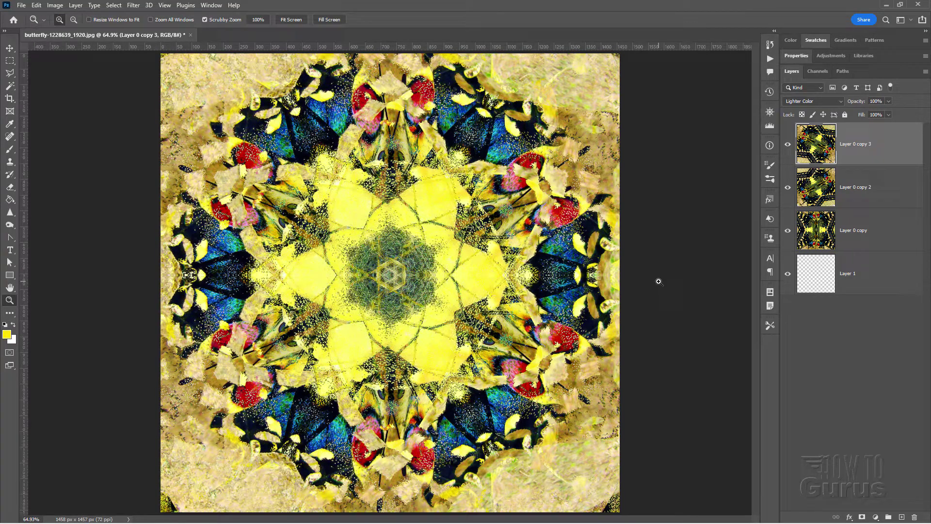